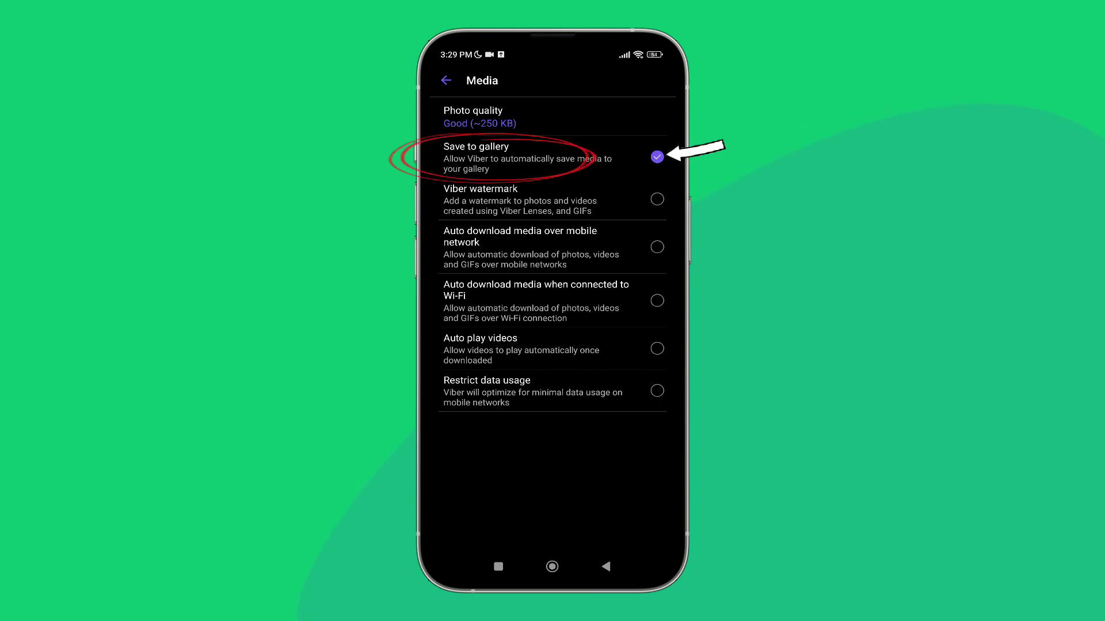
Step: Untick 'Save to gallery' in Media settings to stop automatic media saving
{"action": "left_click", "coordinate": [657, 156]}
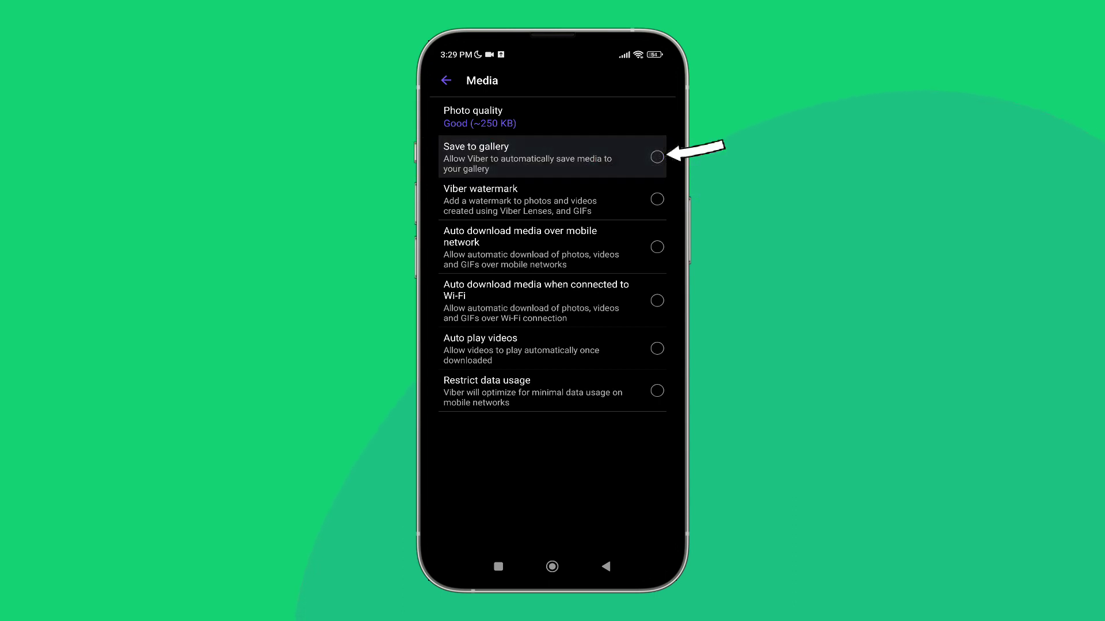